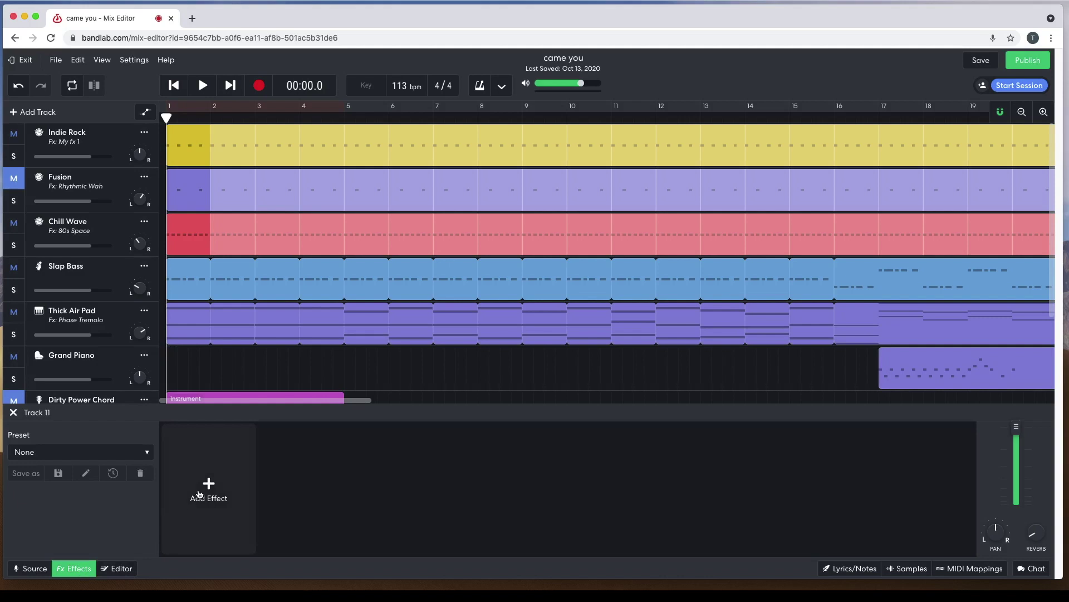
- Add a Noise Gate from the Dynamics effects to Track 11
left_click(206, 487)
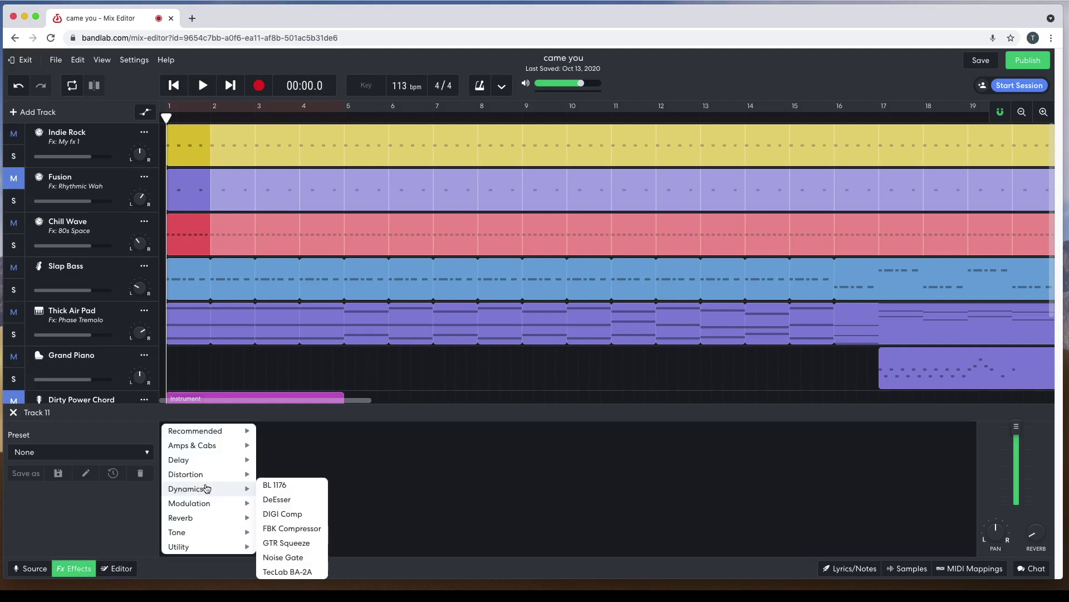
mouse_move(209, 476)
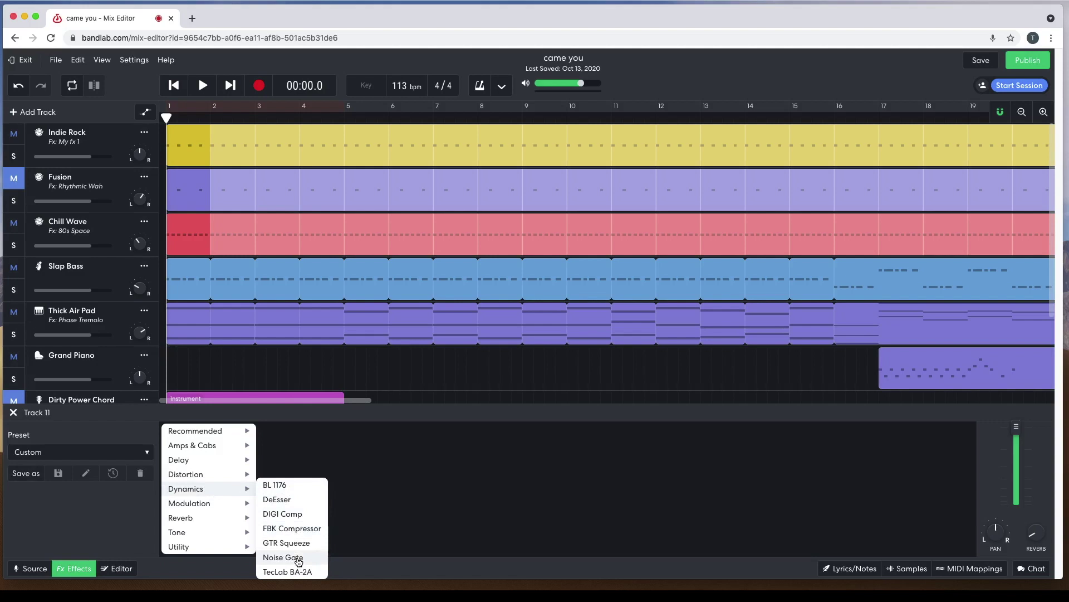
left_click(299, 558)
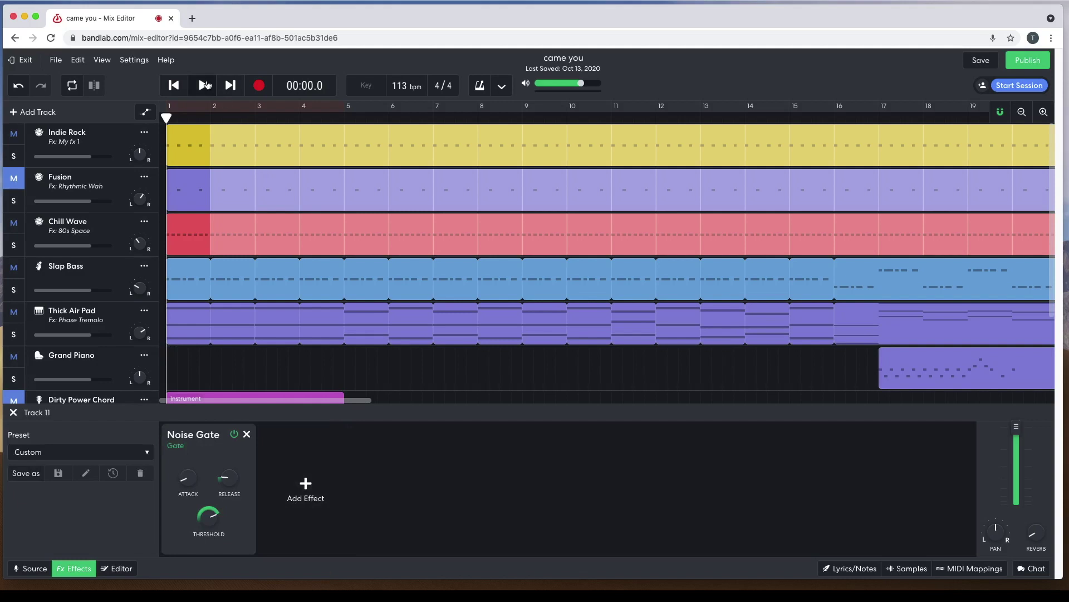
- Play the track while lowering the Noise Gate threshold to -72.0 dB and raising it to about -41.8 dB
left_click(203, 87)
mouse_move(213, 520)
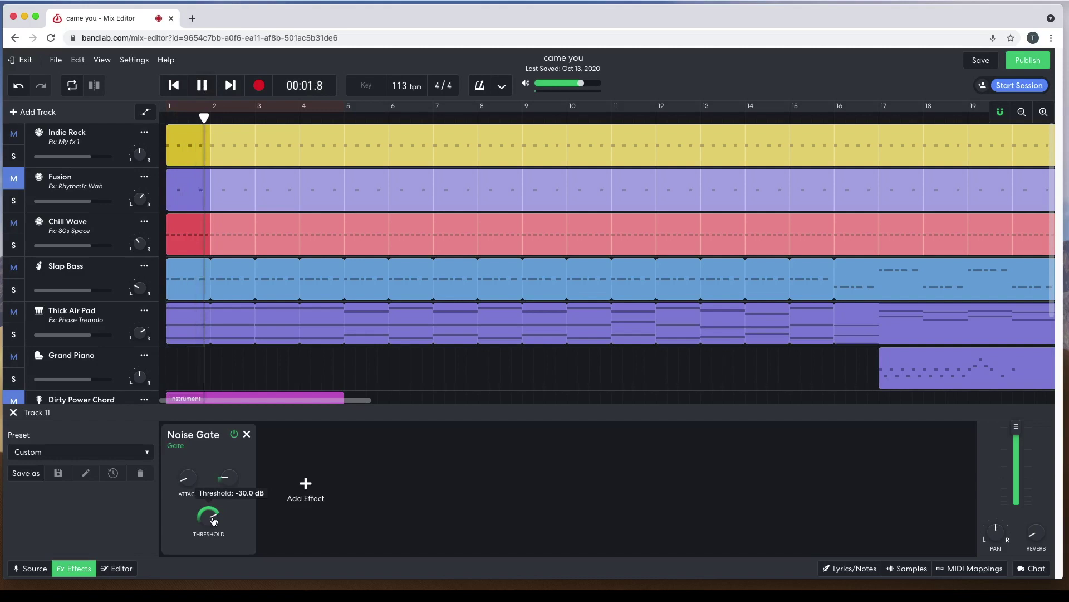
left_click_drag(213, 520, 205, 549)
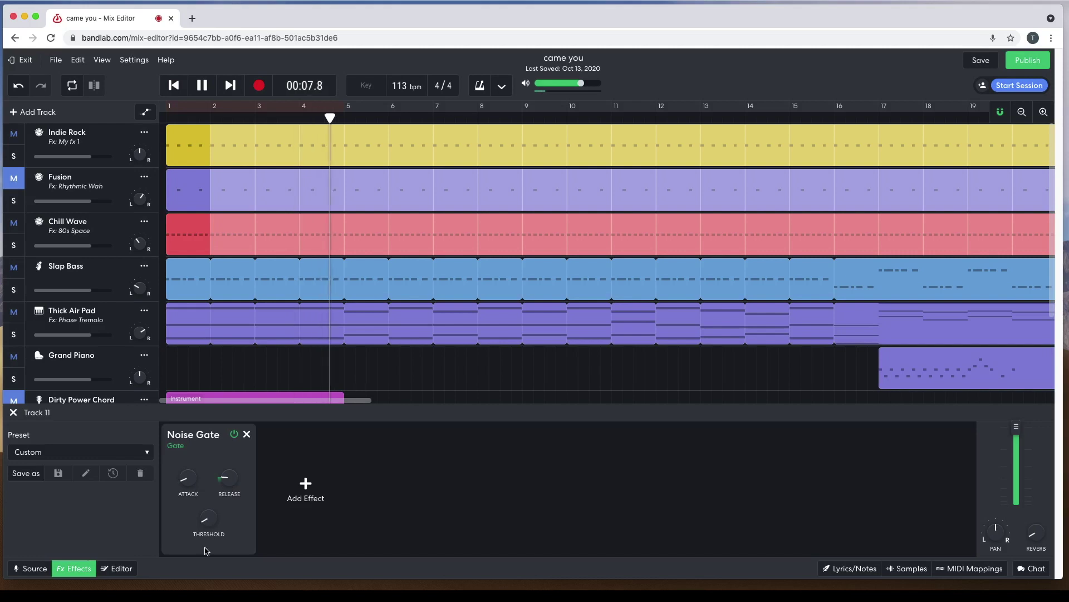
mouse_move(205, 527)
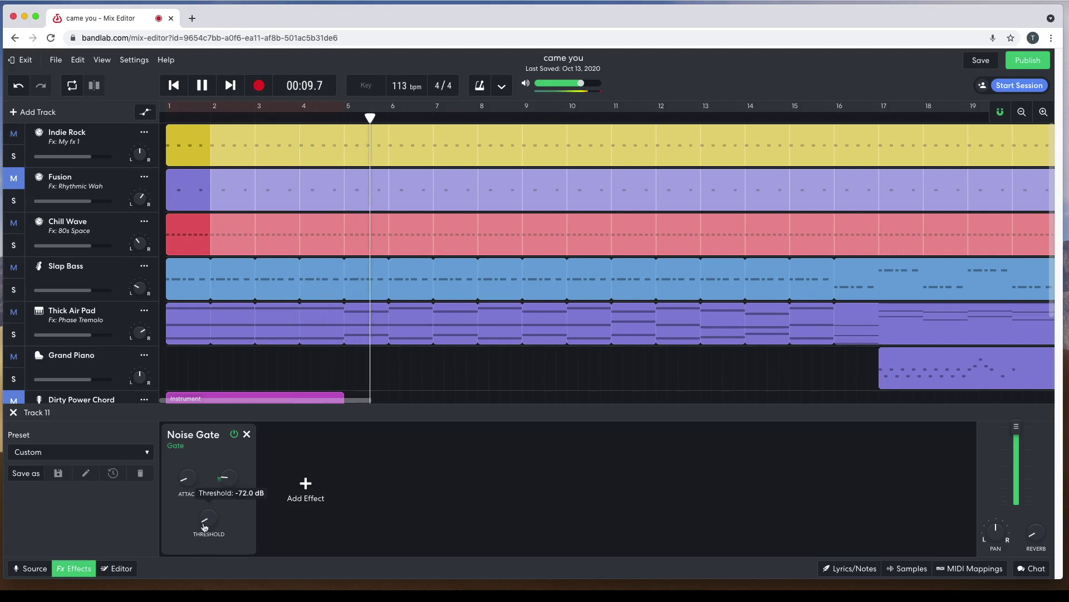
left_click_drag(205, 527, 205, 489)
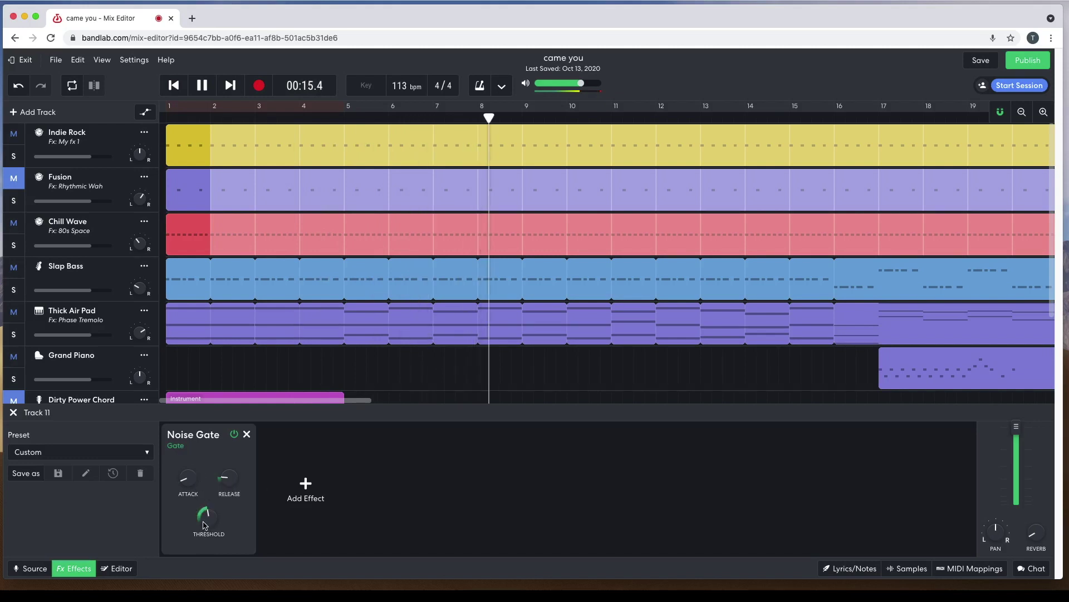
mouse_move(204, 513)
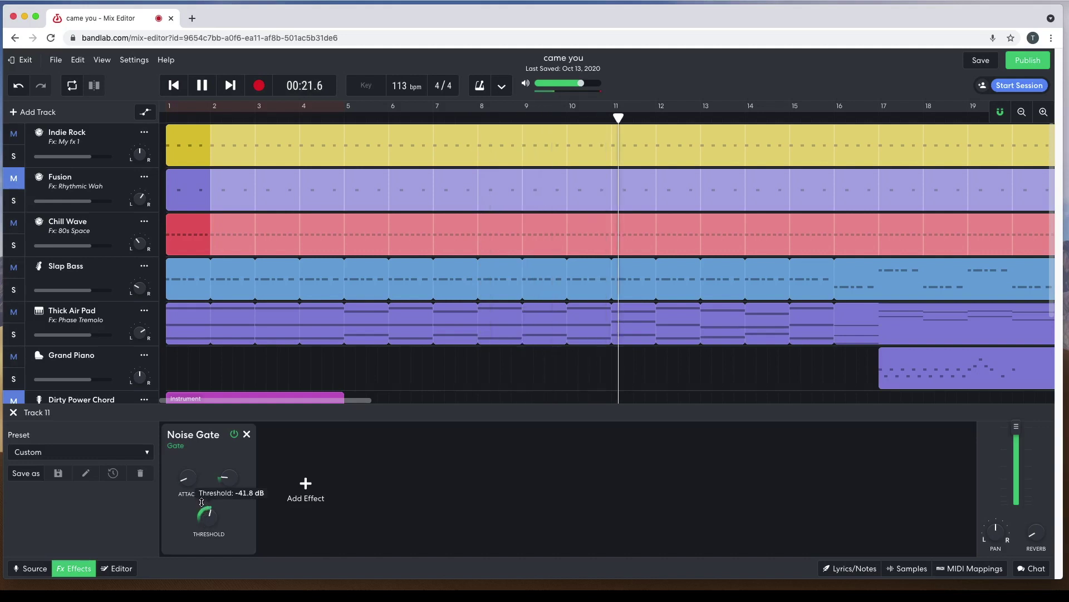
left_click(203, 85)
- Replay Track 11, drop the gate threshold to -72.0 dB and raise it to about mid-range, stopping playback when done
left_click(203, 85)
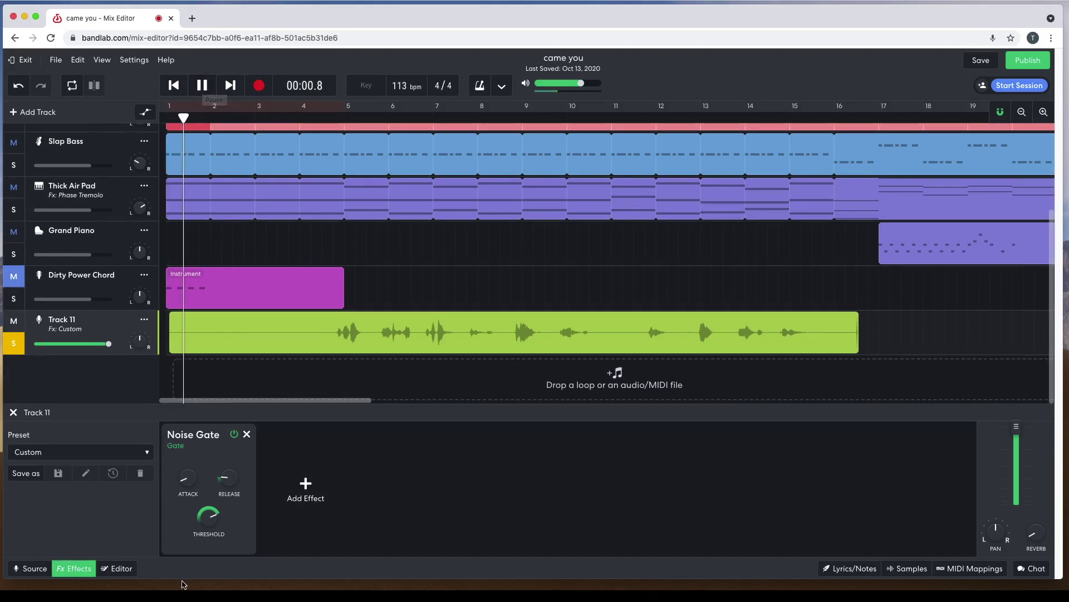
mouse_move(214, 516)
left_click_drag(215, 516, 204, 567)
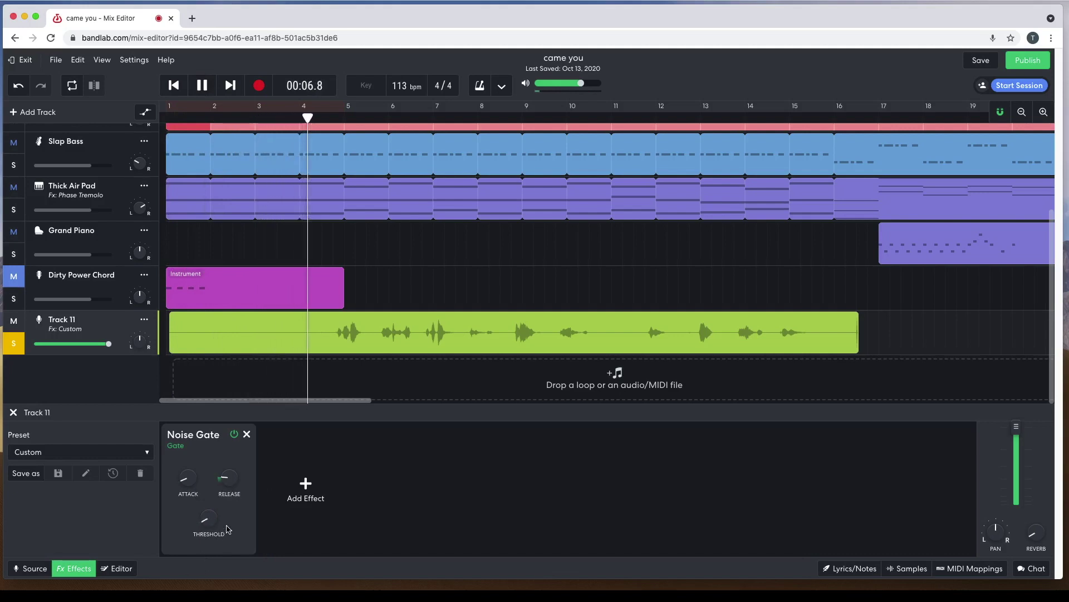
mouse_move(207, 515)
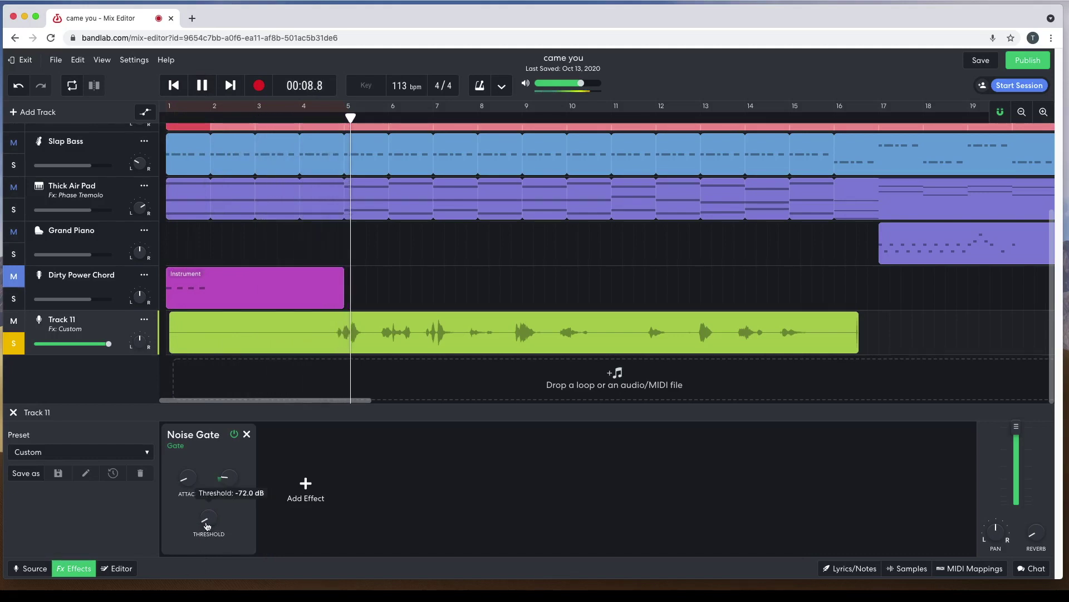
mouse_move(206, 514)
left_mouse_down()
mouse_move(201, 482)
mouse_move(205, 508)
left_mouse_up()
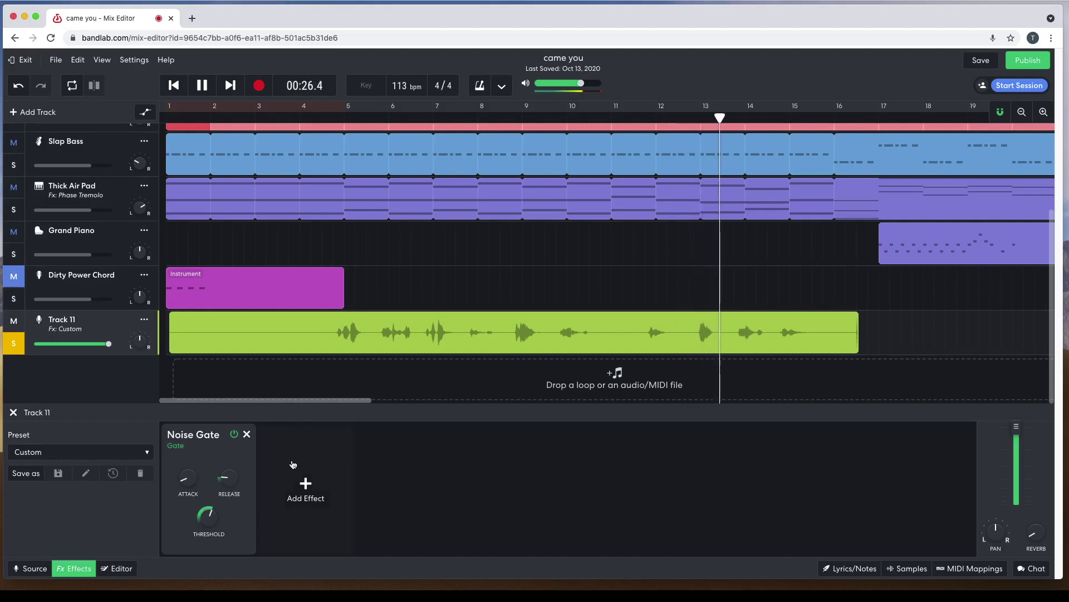
left_click(203, 86)
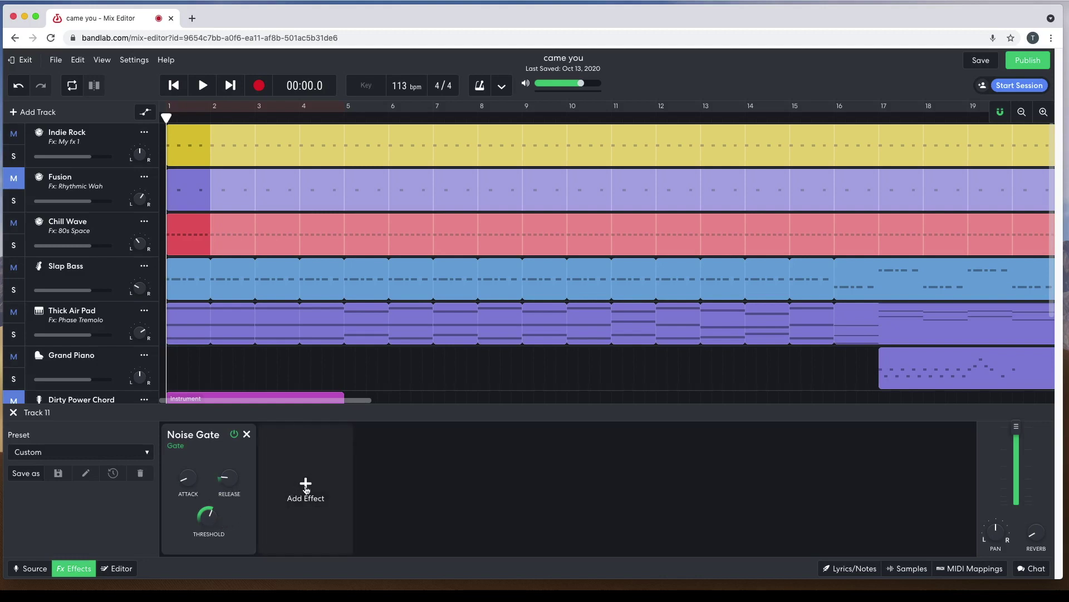
- Add the BL 1176 compressor after the Noise Gate and play back Track 11 to hear it
left_click(306, 489)
mouse_move(306, 489)
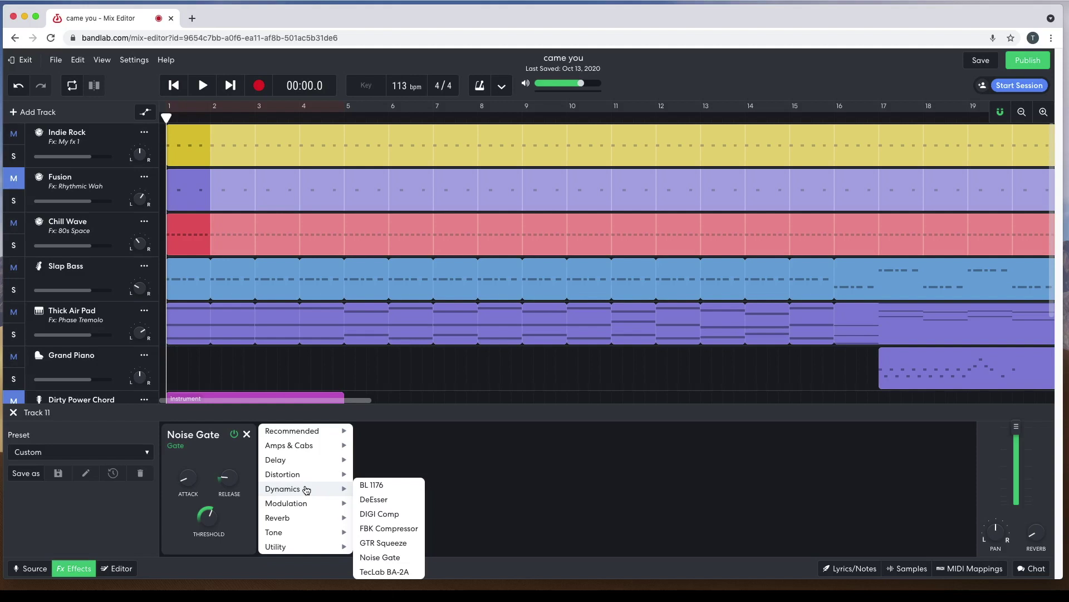
left_click(369, 487)
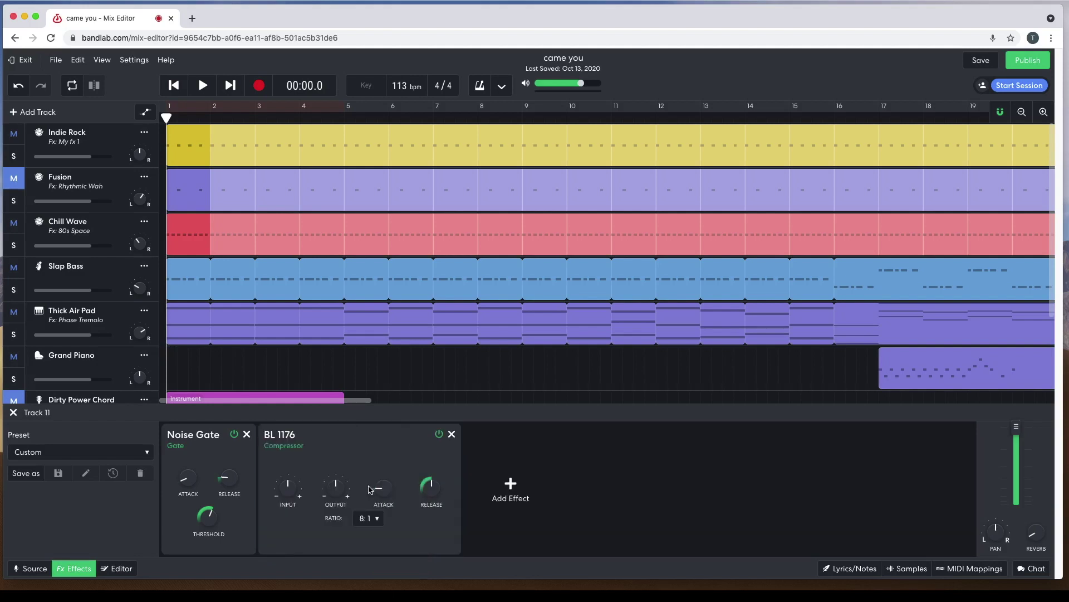
scroll(334, 312, "down", 3)
left_click(202, 85)
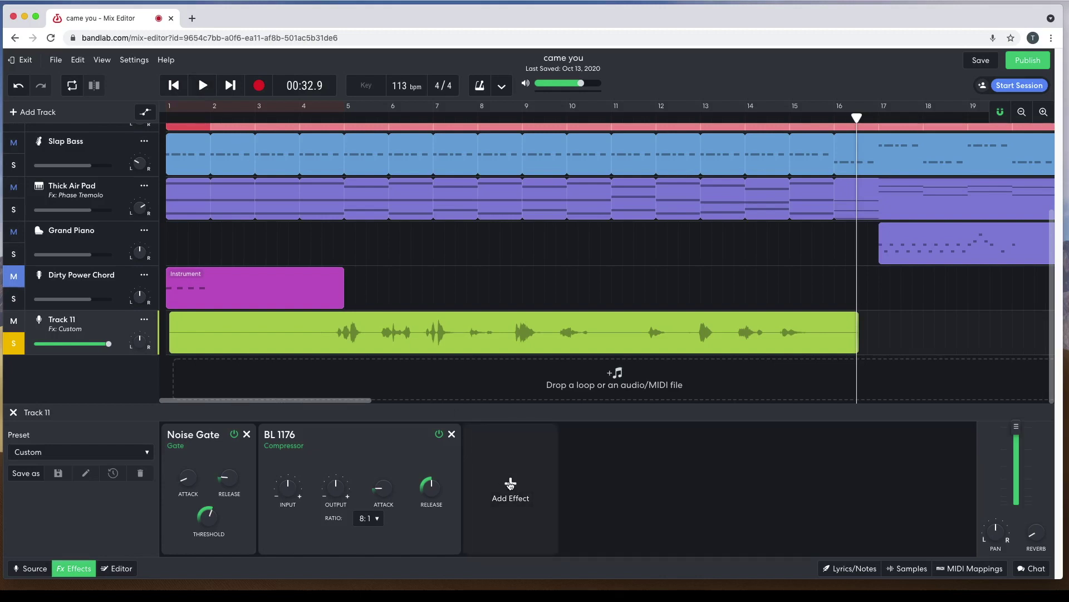
- Add a Graphic EQ from the Tone effects after the BL 1176 compressor
left_click(511, 485)
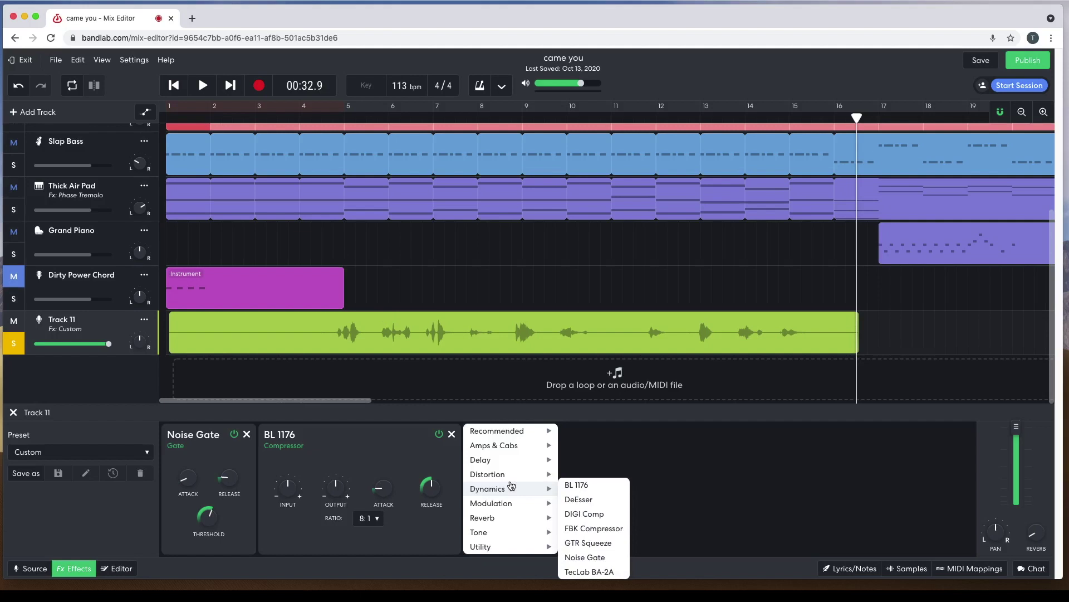
mouse_move(503, 533)
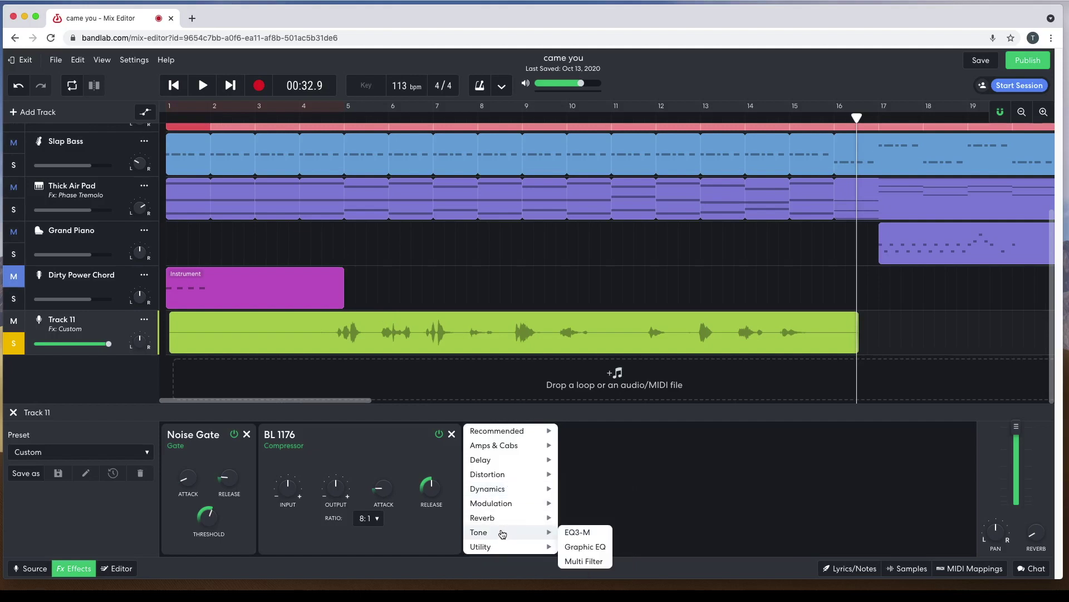
left_click(583, 547)
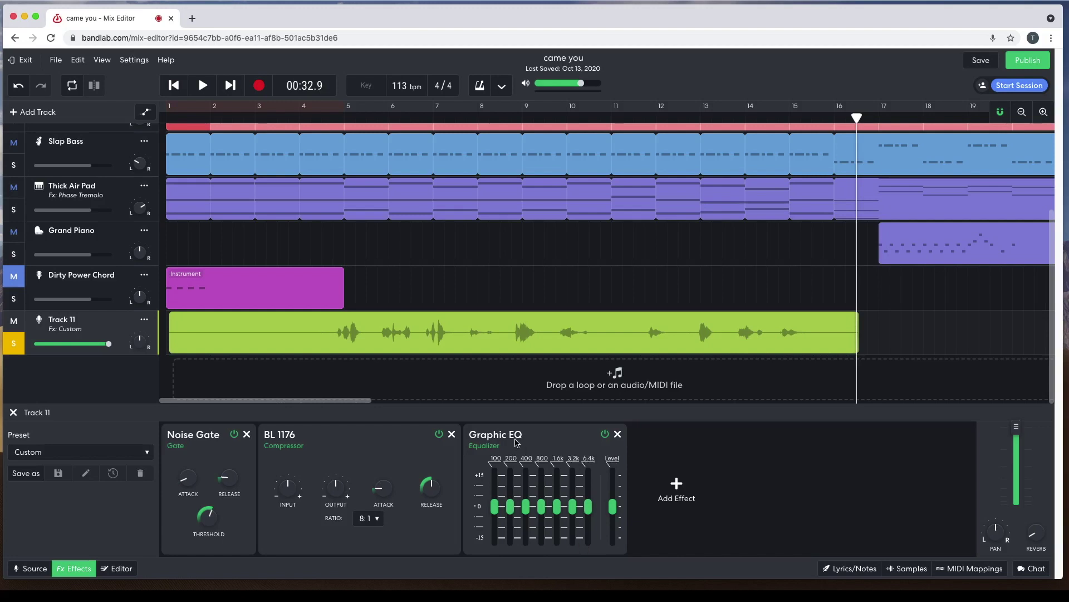
- Play from the start and cut the Graphic EQ's 100, 200 and 400 Hz bands by progressively smaller amounts
left_click(174, 85)
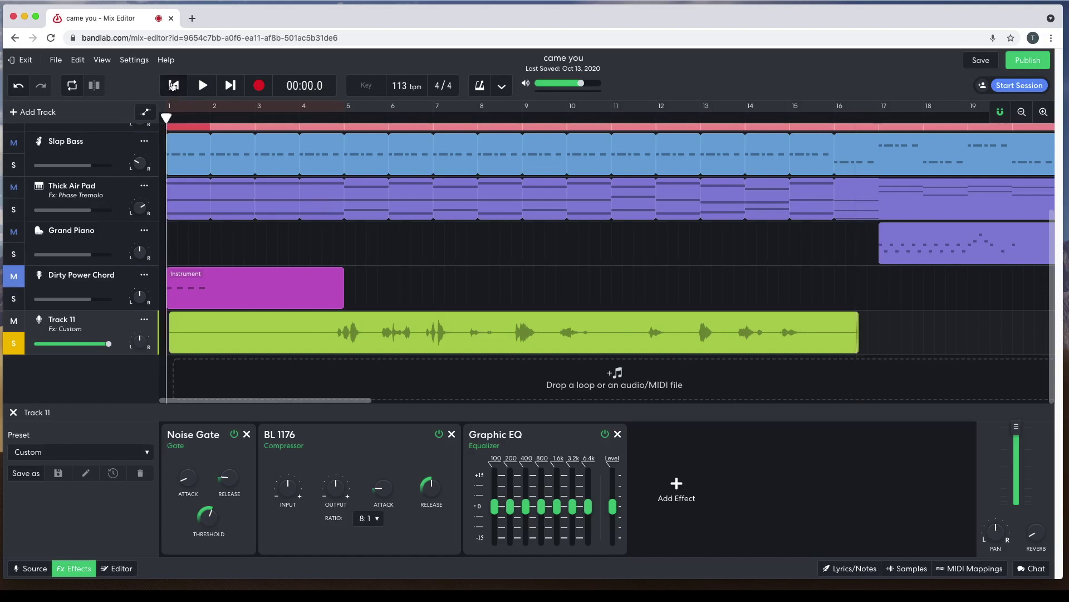
left_click(202, 86)
mouse_move(496, 508)
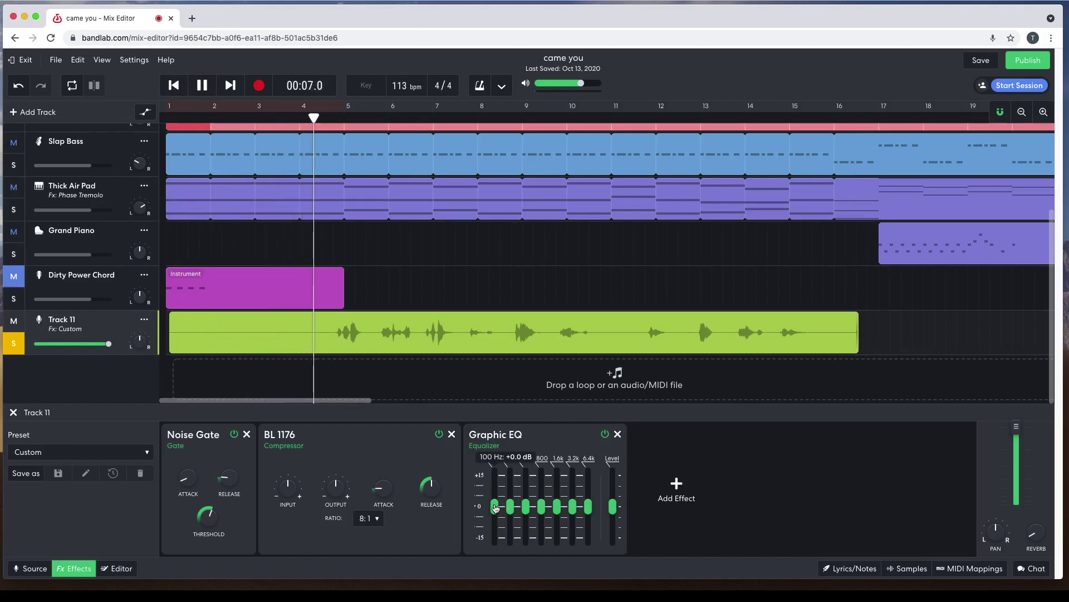
left_click_drag(495, 508, 525, 519)
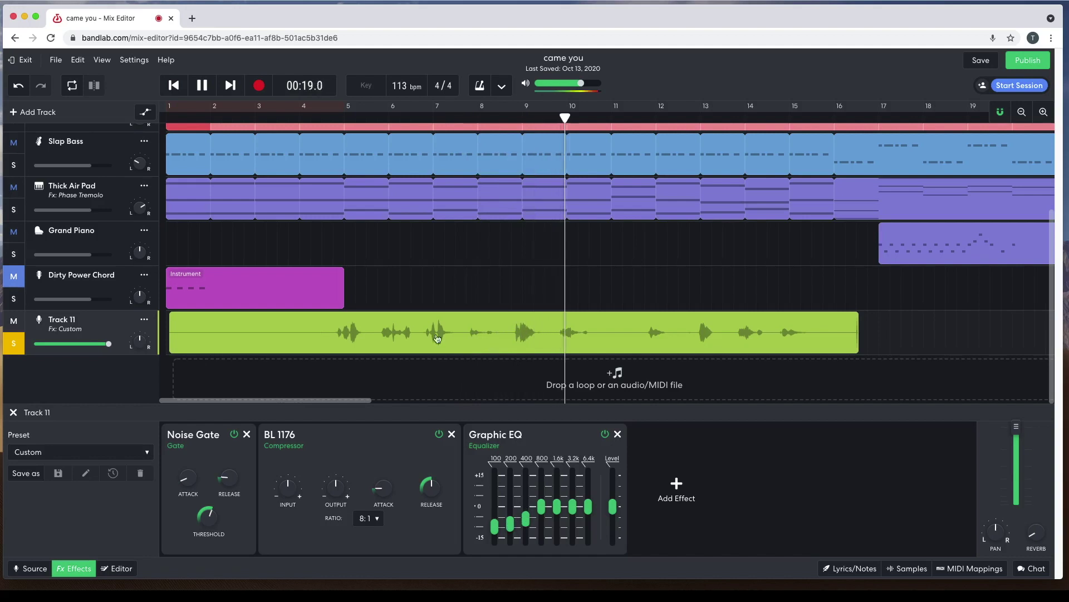
left_click(202, 86)
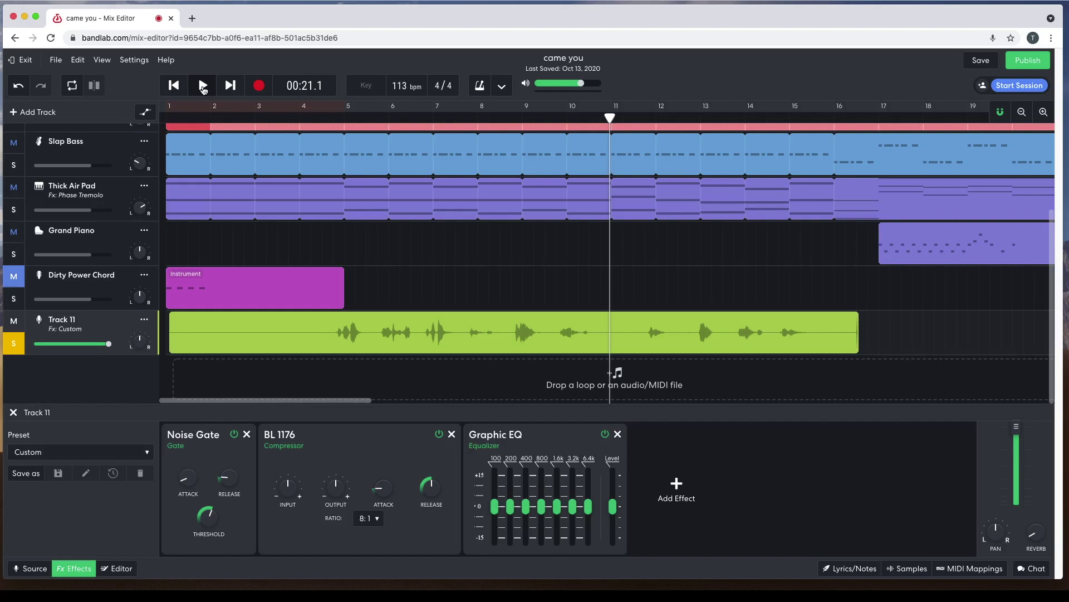
- Play from the start and cut the Graphic EQ's 3.2k and 6.4k Hz bands, lowering 6.4k Hz further
left_click(174, 85)
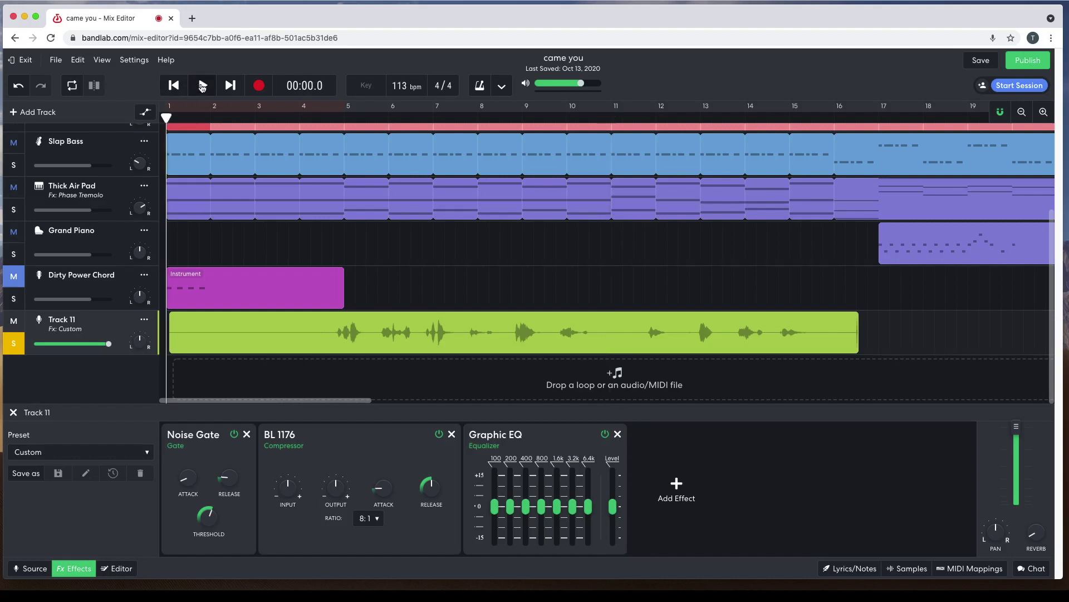
left_click(202, 85)
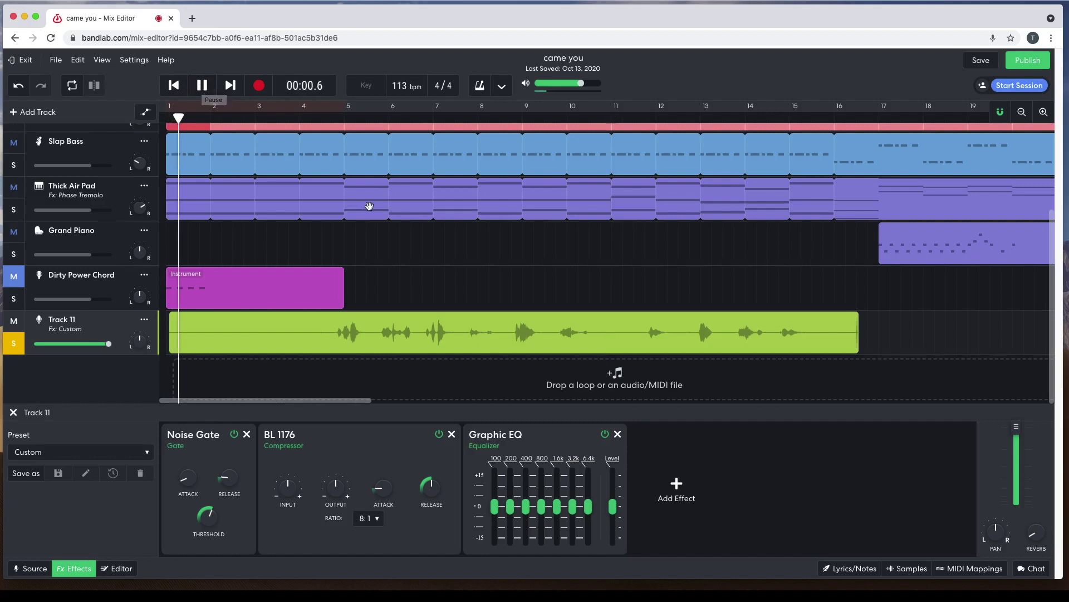
mouse_move(574, 510)
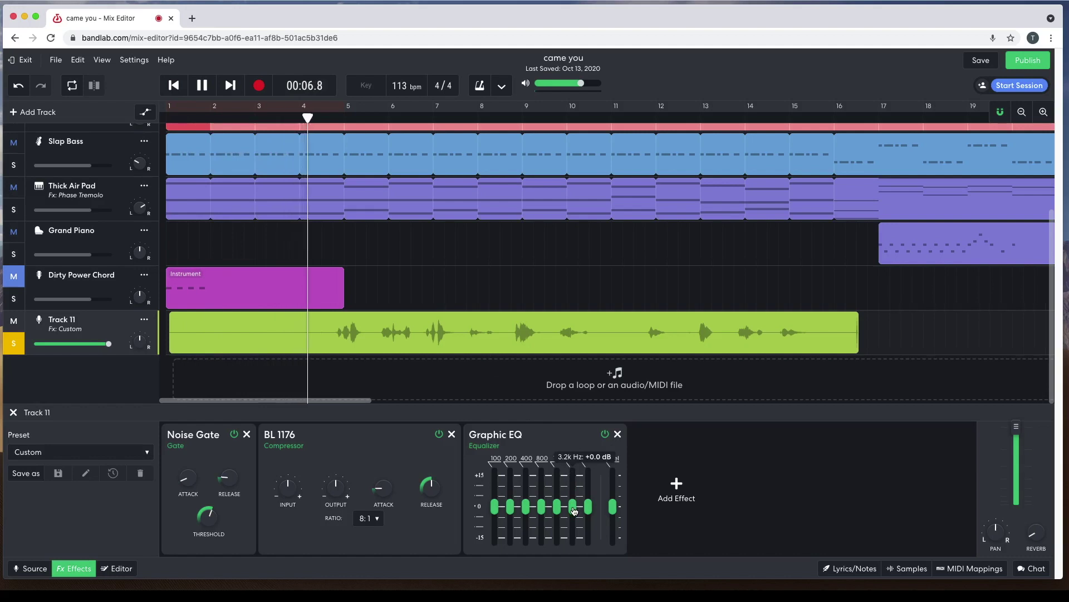
mouse_move(574, 510)
left_mouse_down()
mouse_move(589, 547)
mouse_move(587, 528)
mouse_move(574, 523)
left_mouse_up()
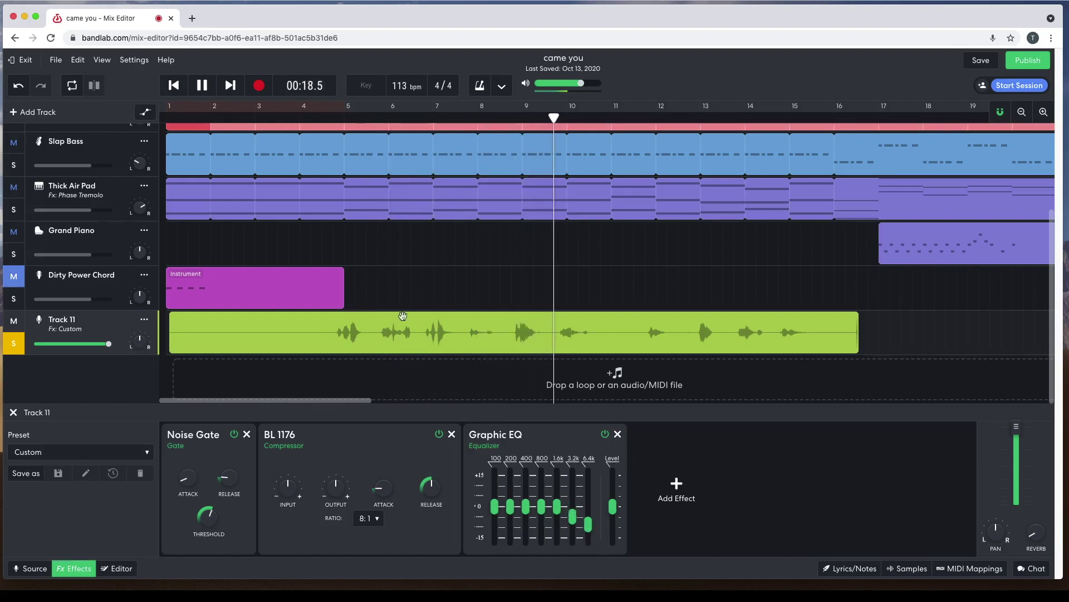
left_click(202, 86)
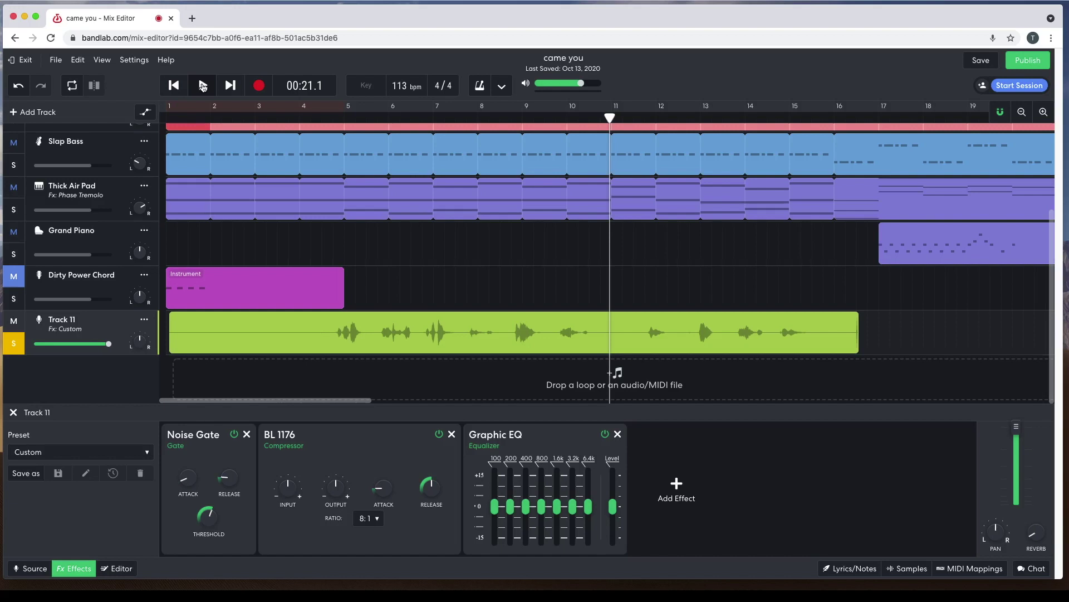
- Lower Track 11's volume and, playing from the start, boost the Graphic EQ's 800 Hz band to +3.9 dB and 1.6k Hz slightly less
left_click(174, 86)
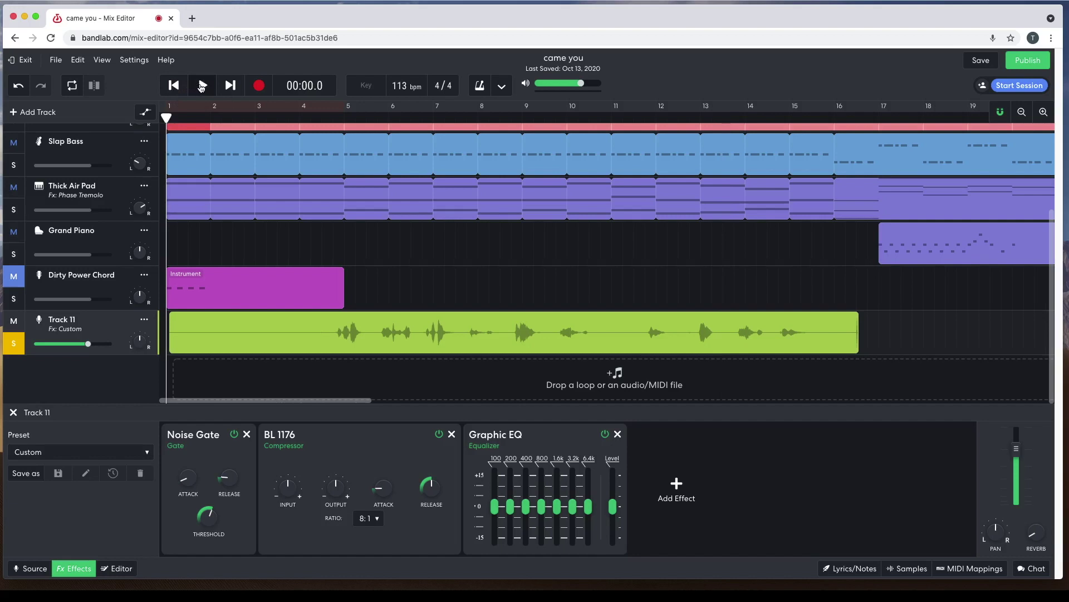
left_click(203, 85)
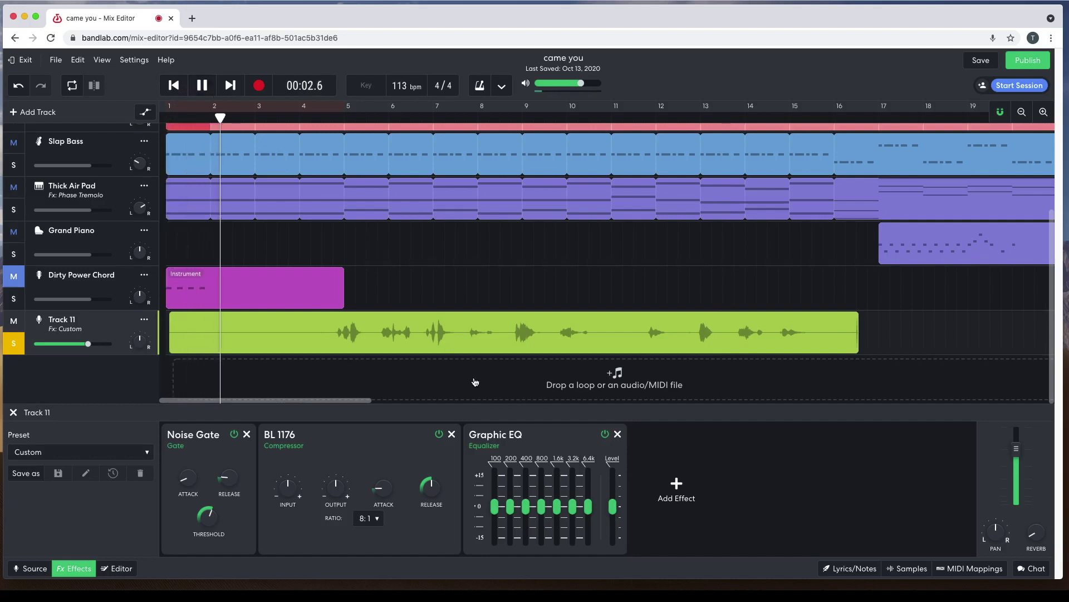
mouse_move(543, 510)
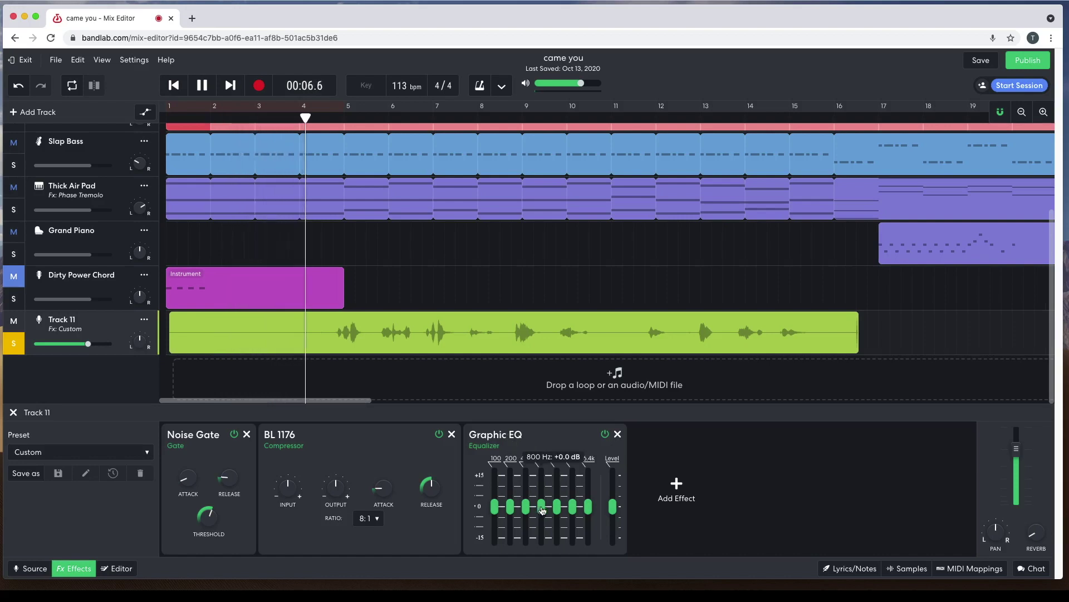
left_click_drag(542, 510, 542, 497)
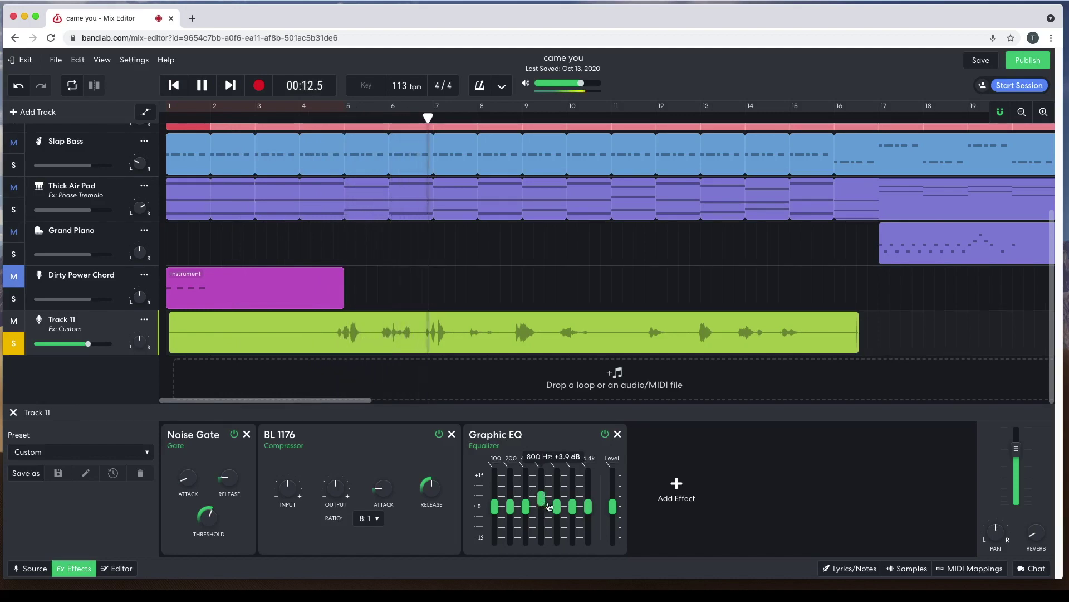
left_click_drag(559, 505, 558, 499)
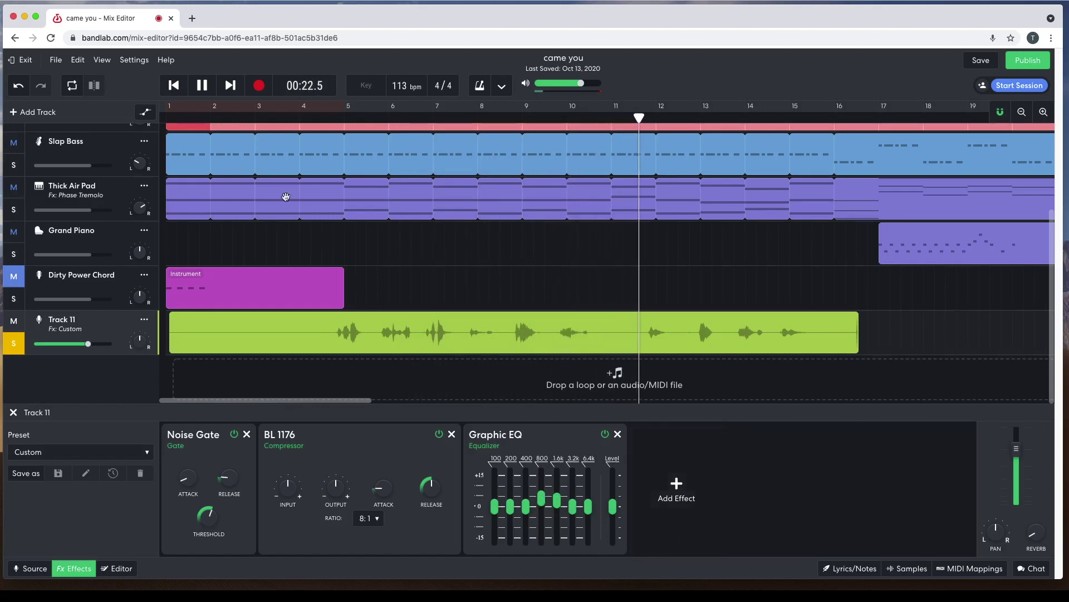
left_click(202, 86)
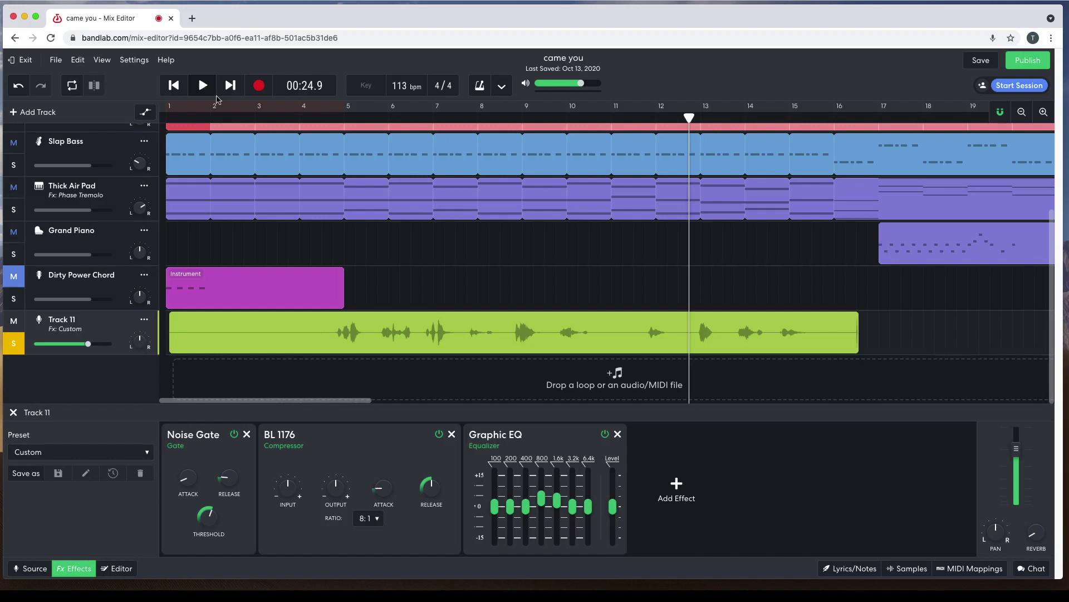
- Add a DeEsser from the Dynamics effects after the Graphic EQ on Track 11
left_click(678, 492)
mouse_move(679, 492)
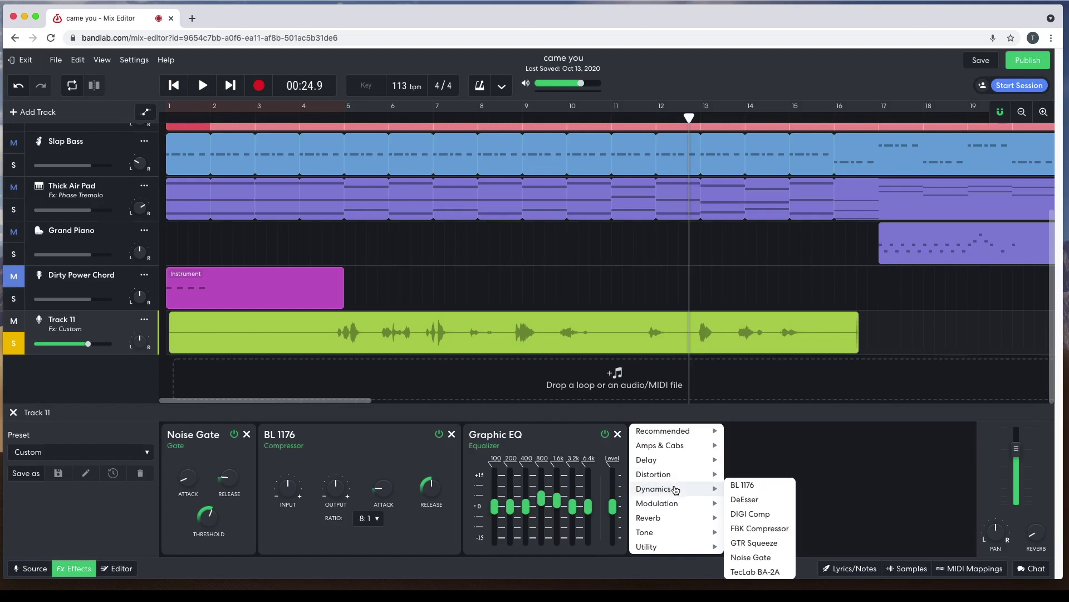
left_click(747, 499)
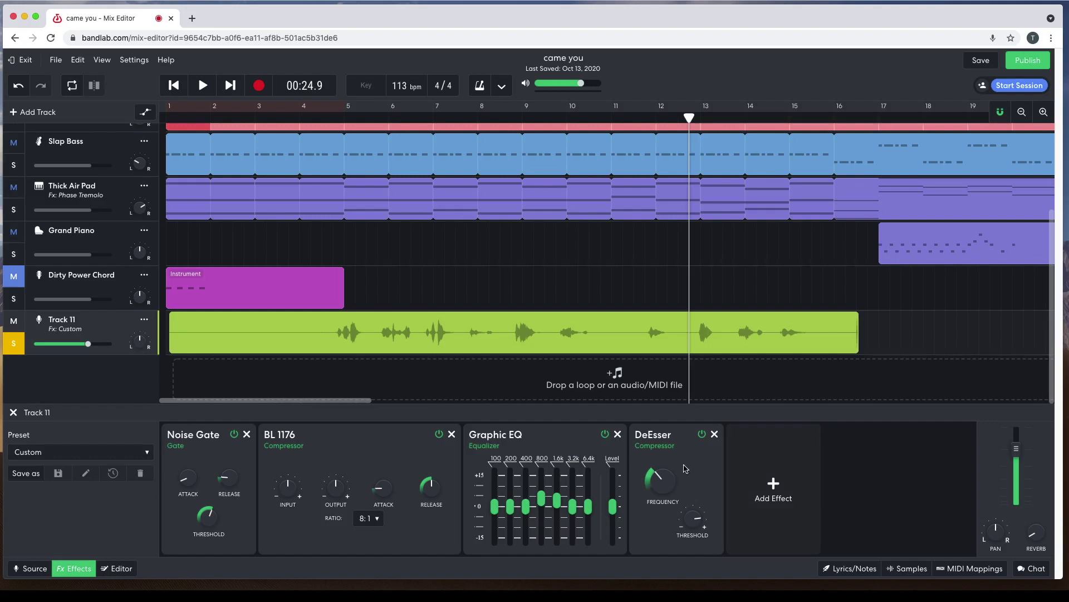
- Play Track 11 from the start and lower the DeEsser's threshold while listening
left_click(174, 87)
left_click(204, 86)
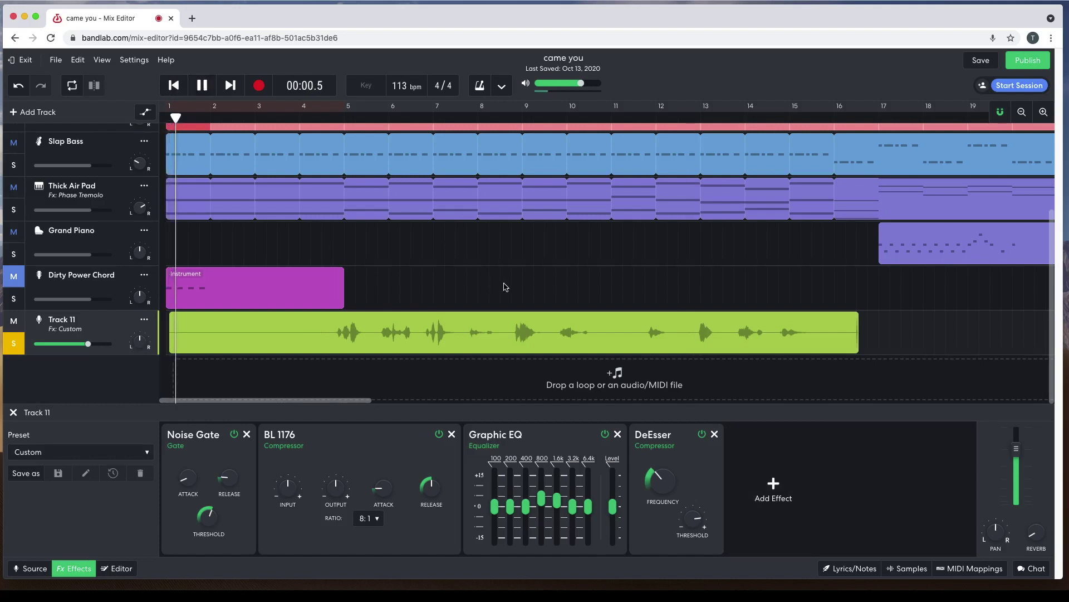
mouse_move(698, 521)
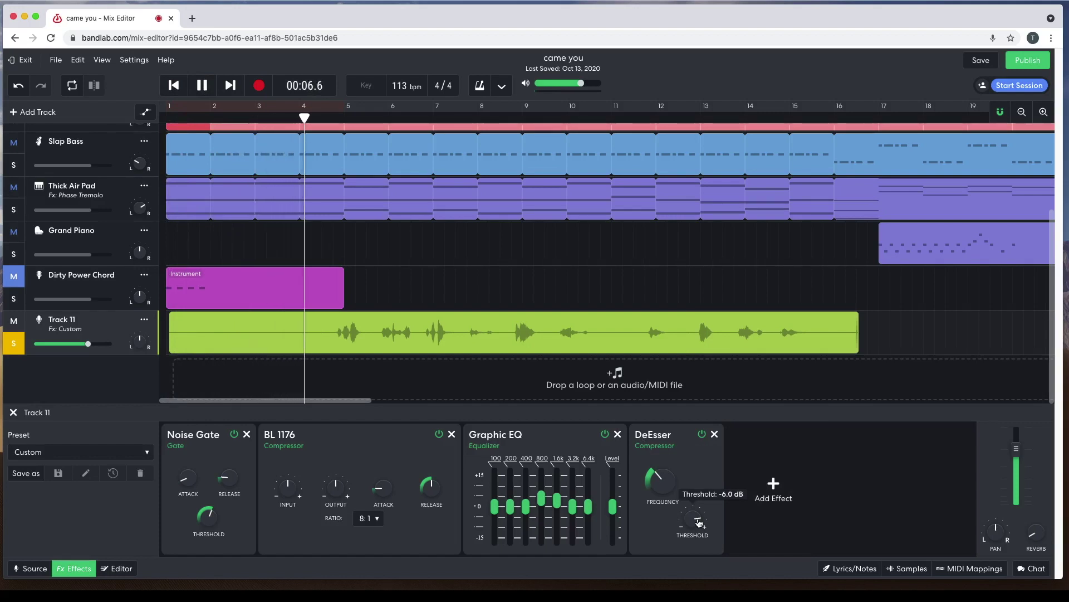
mouse_move(699, 521)
left_mouse_down()
mouse_move(700, 551)
mouse_move(696, 533)
left_mouse_up()
mouse_move(692, 523)
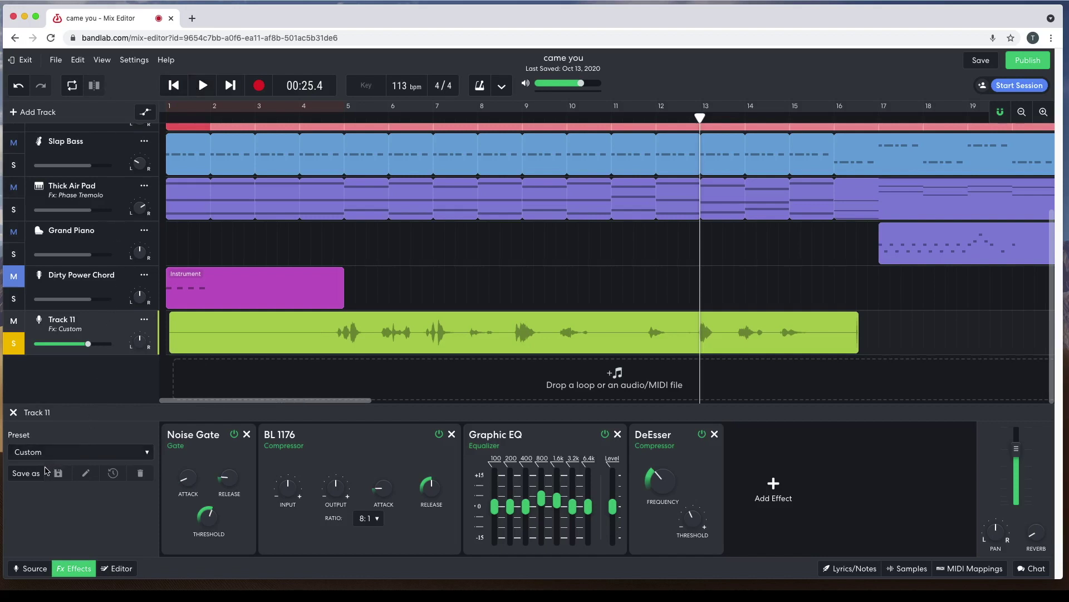
- Save Track 11's effects chain as a new preset named "my pro vocal fx"
left_click(26, 474)
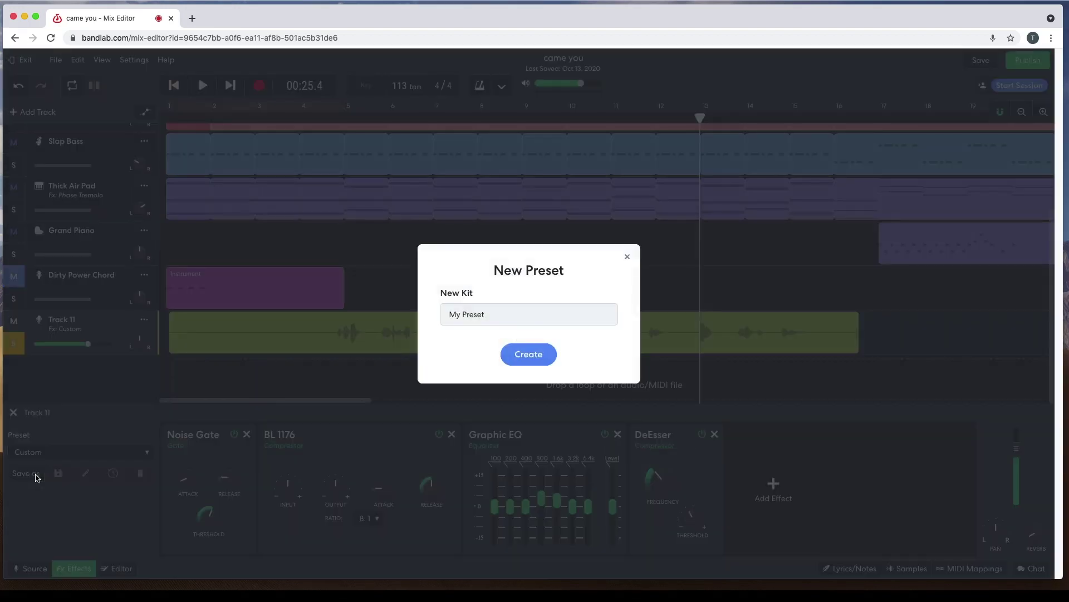
key("BackSpace")
key("BackSpace")
key("BackSpace")
key("BackSpace")
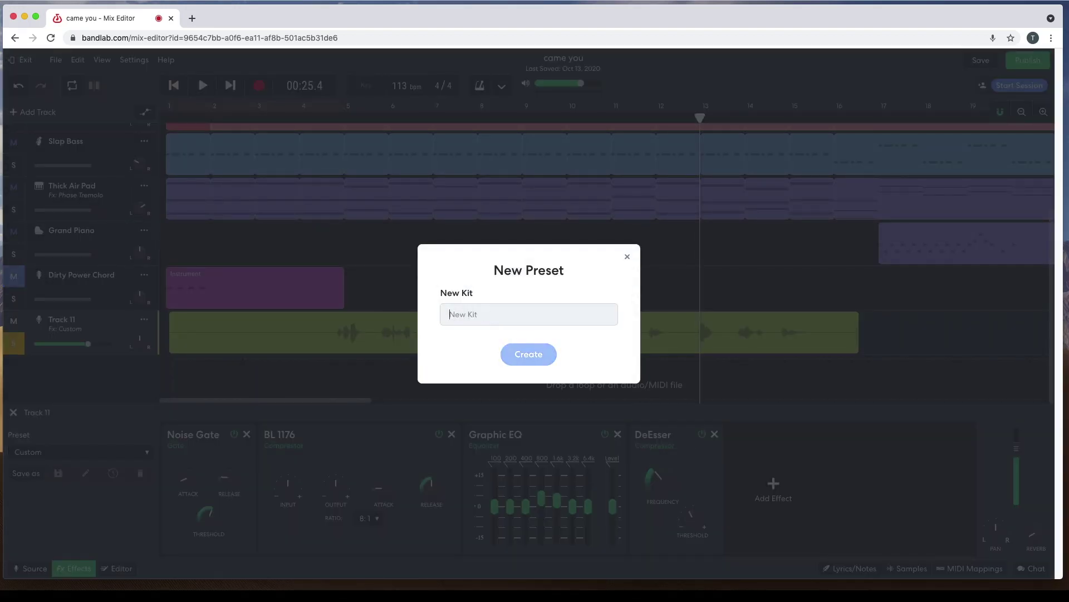
type("my pro vocal fx")
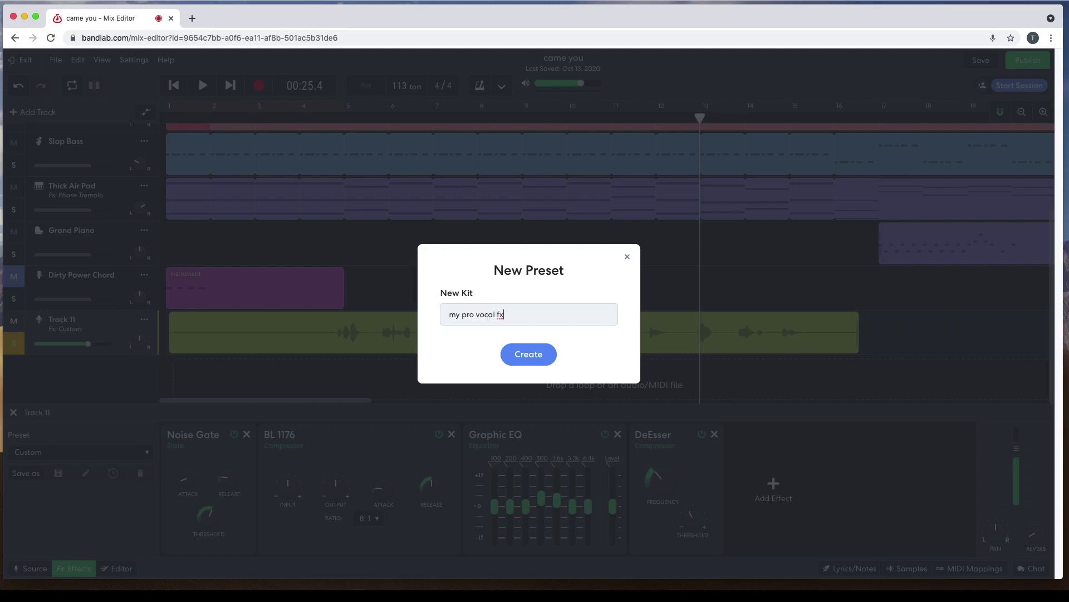
left_click(535, 354)
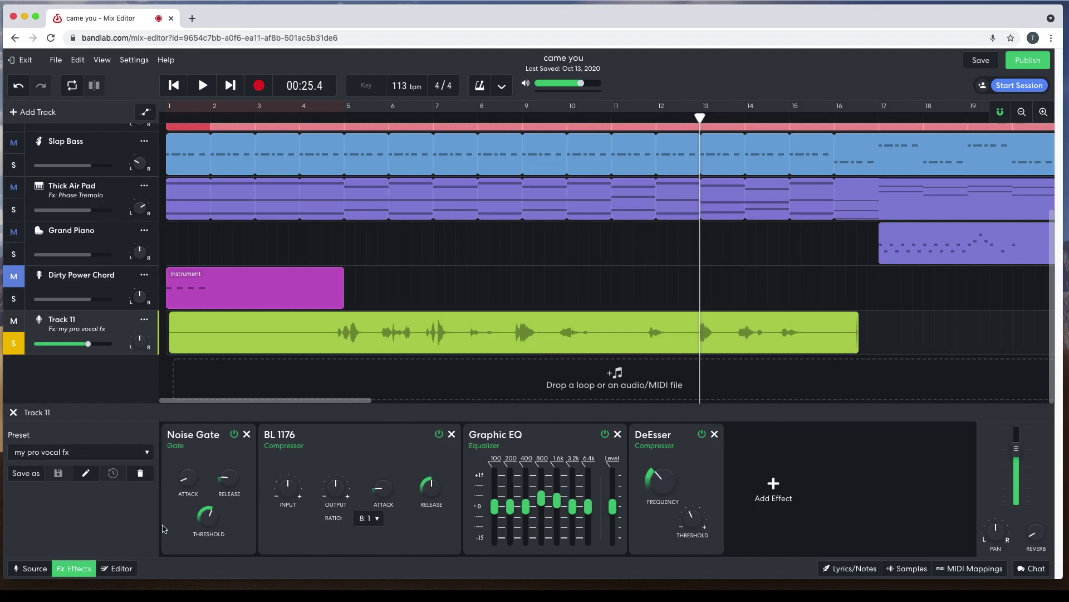
- Close and reopen Track 11's effects, then select the "my pro vocal fx" preset from My Presets
left_click(77, 569)
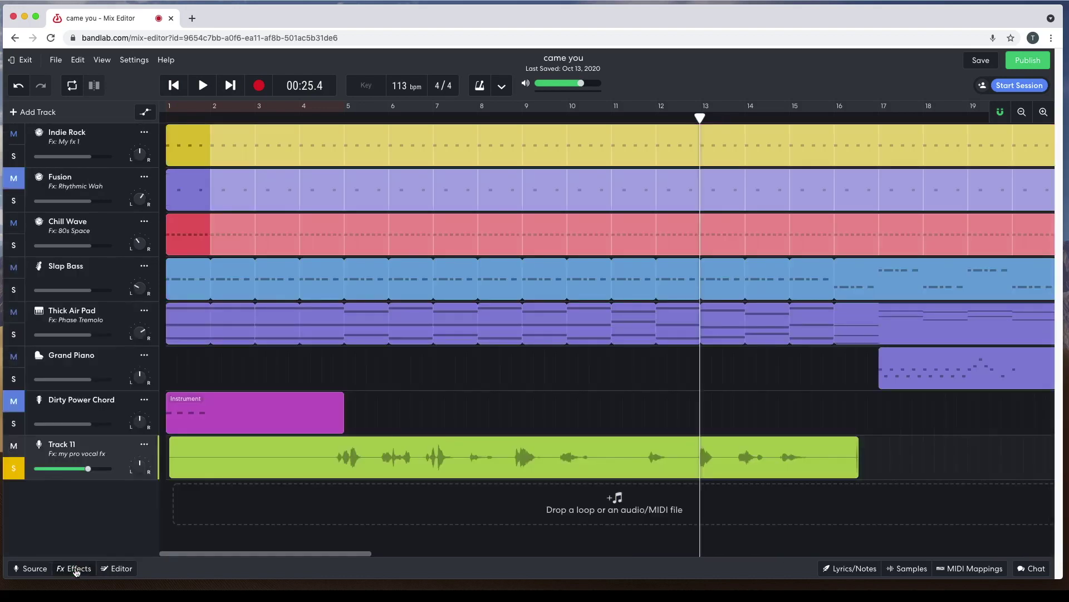
left_click(76, 569)
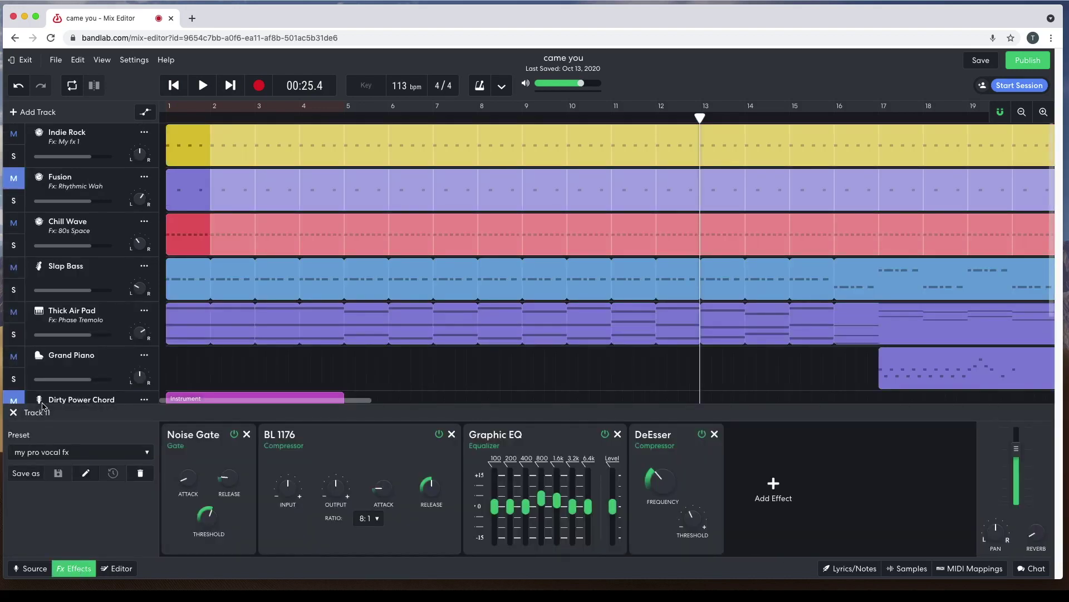
left_click(147, 454)
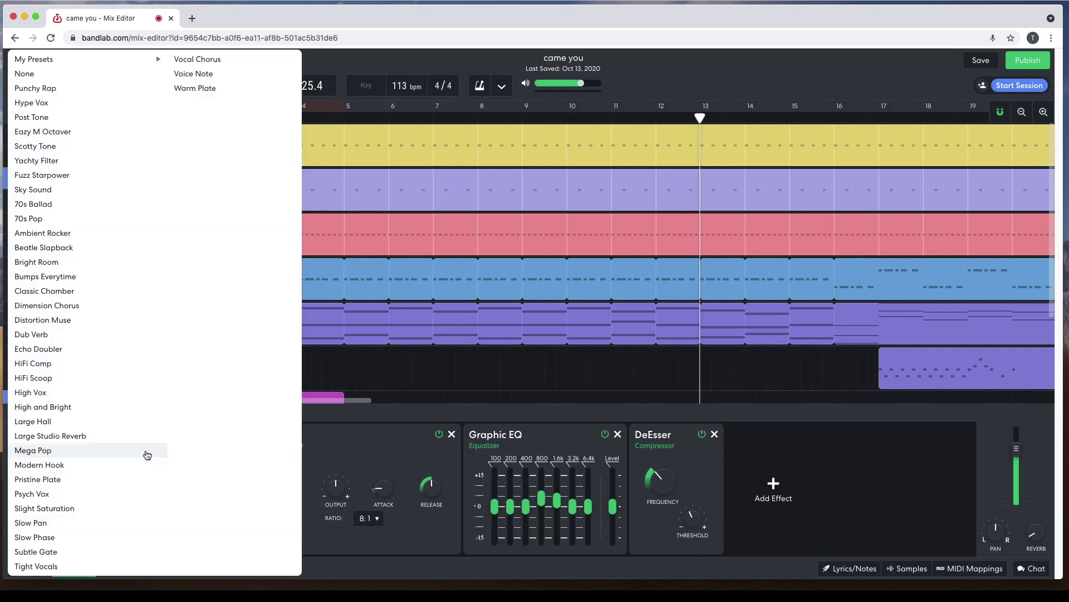
mouse_move(83, 60)
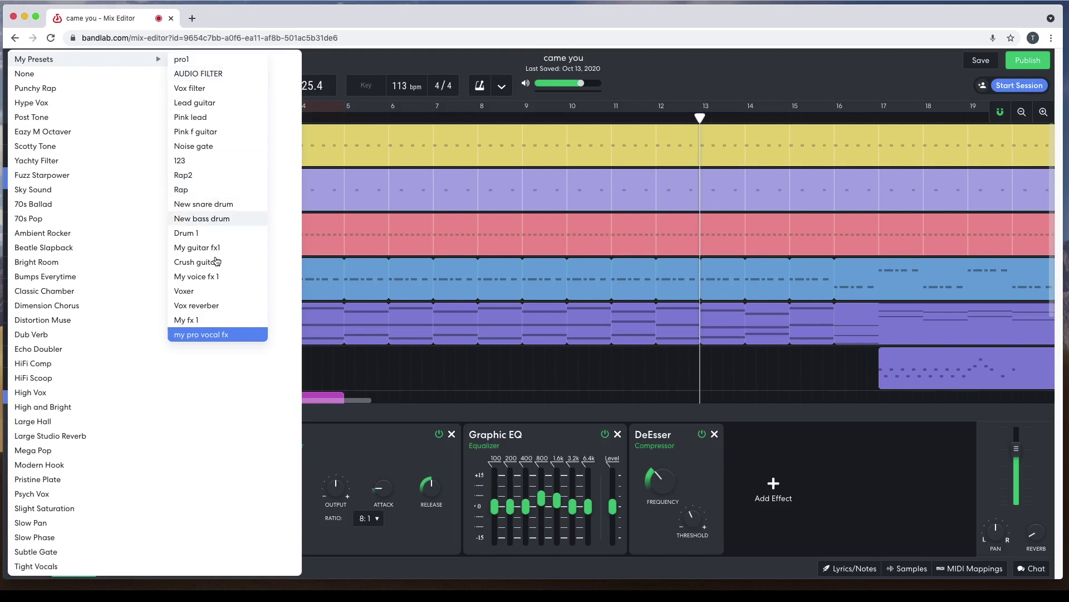
left_click(218, 334)
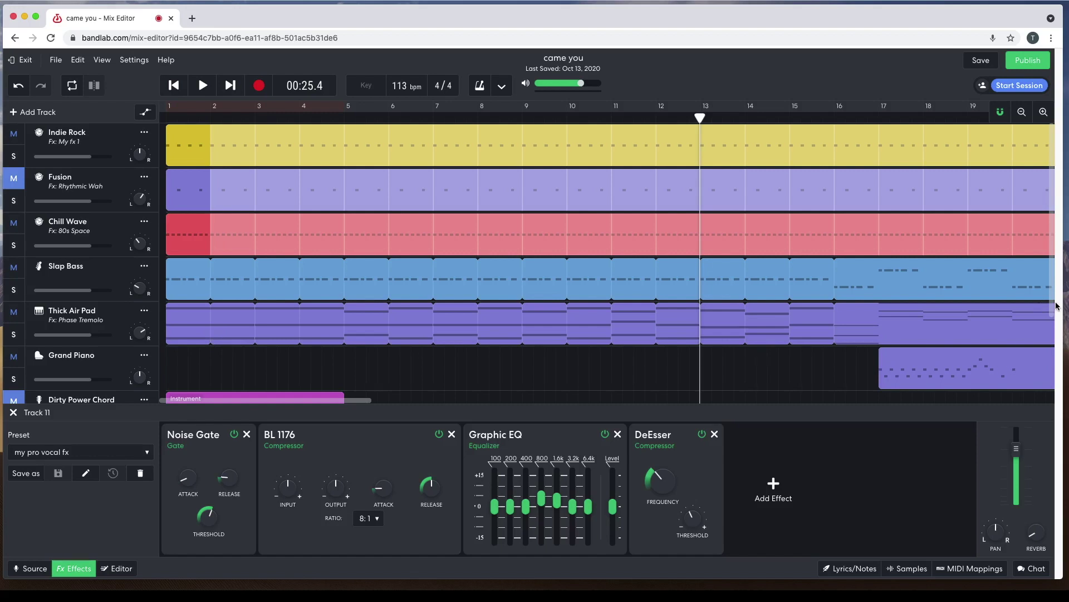
- Unsolo Track 11 and play the full mix while raising the track's volume and slightly lowering the Graphic EQ's 800 Hz band
scroll(1052, 350, "down", 3)
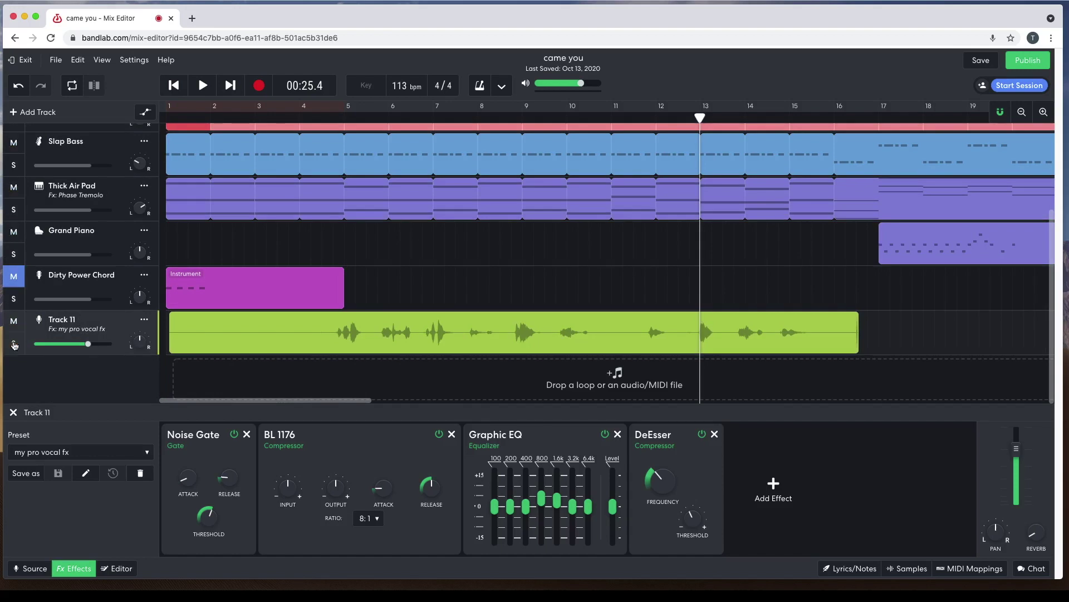
left_click(203, 86)
left_click(203, 86)
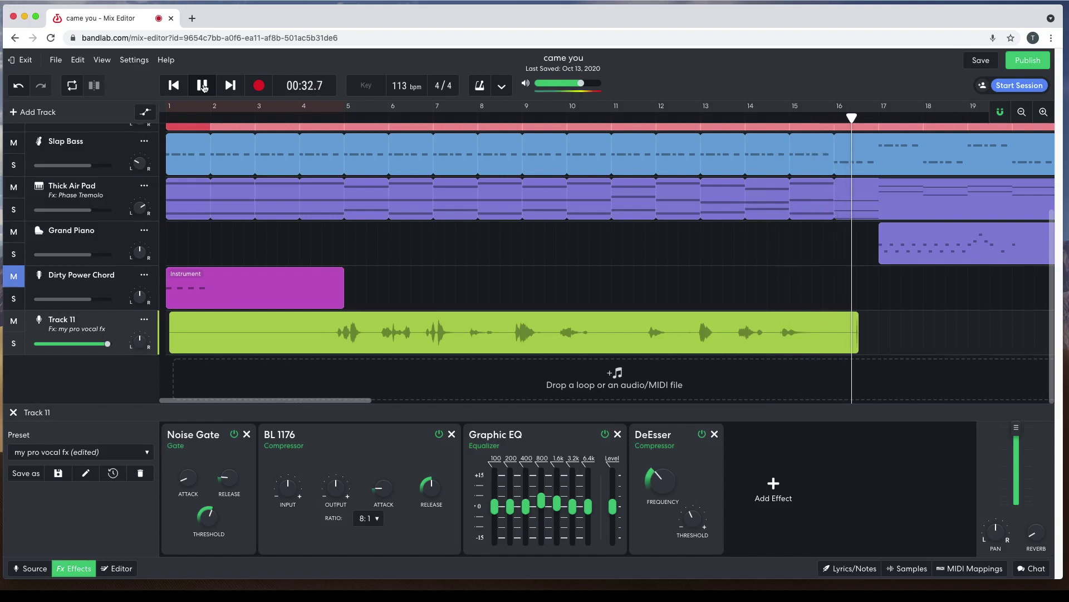
left_click(204, 87)
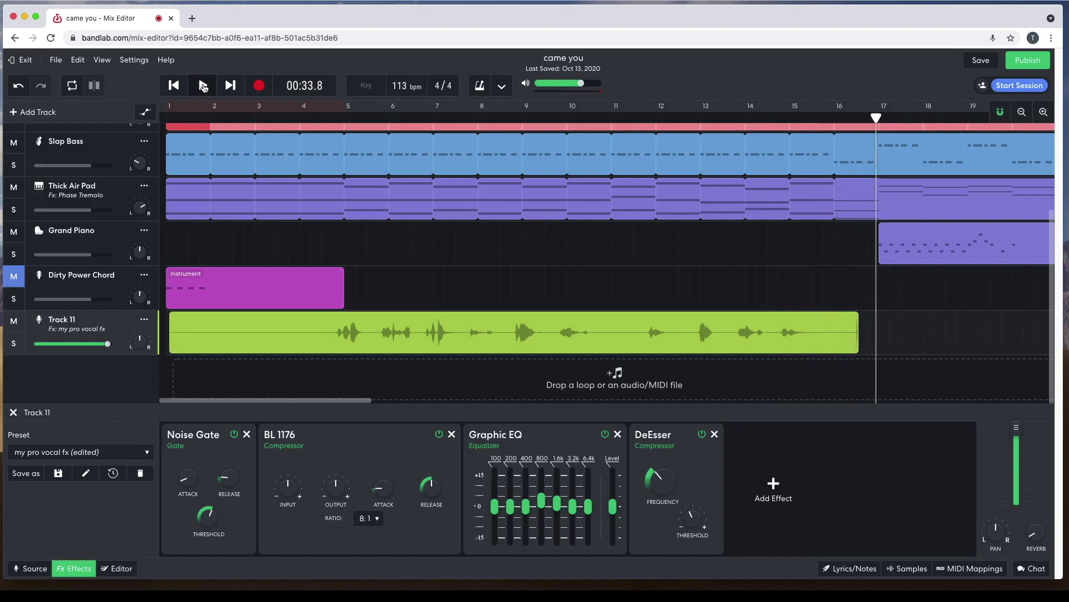